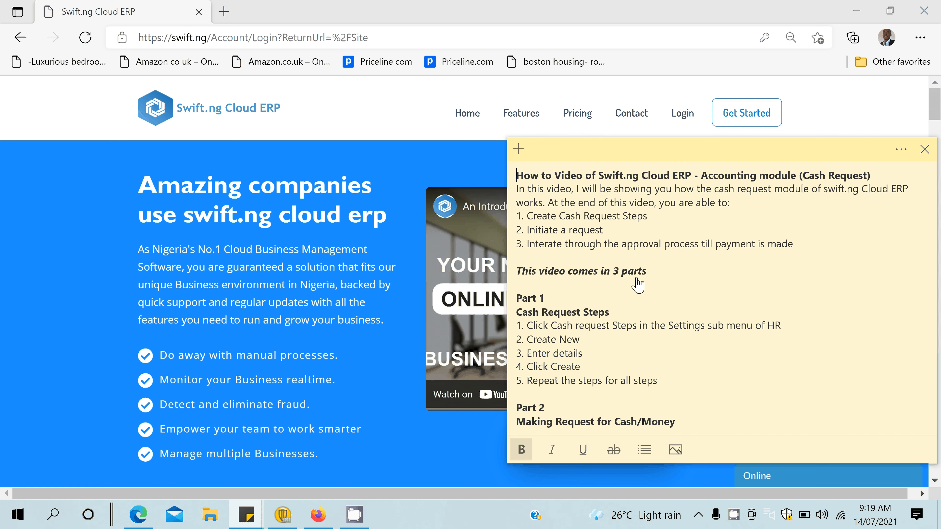
# Read through the three-part cash request outline in the sticky note and return to the browser page
pyautogui.press('pagedown')
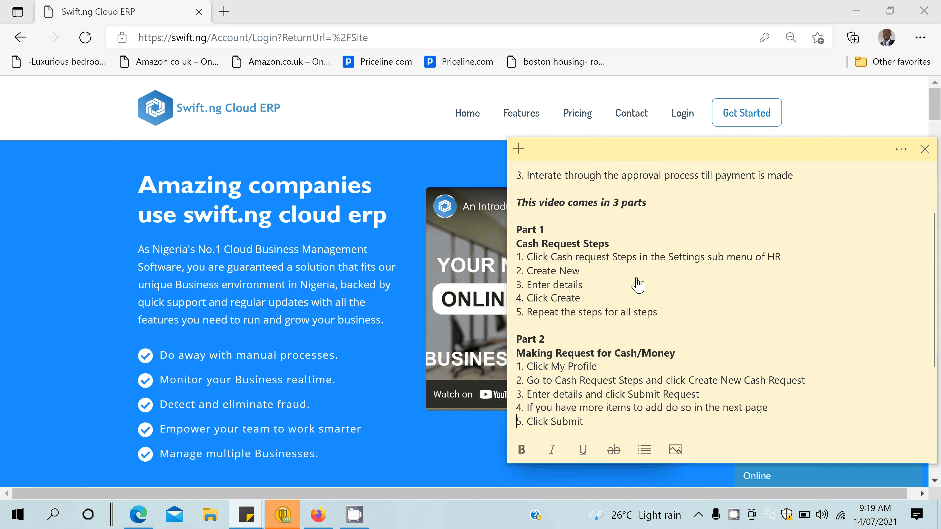
pyautogui.scroll(-1, 638, 284)
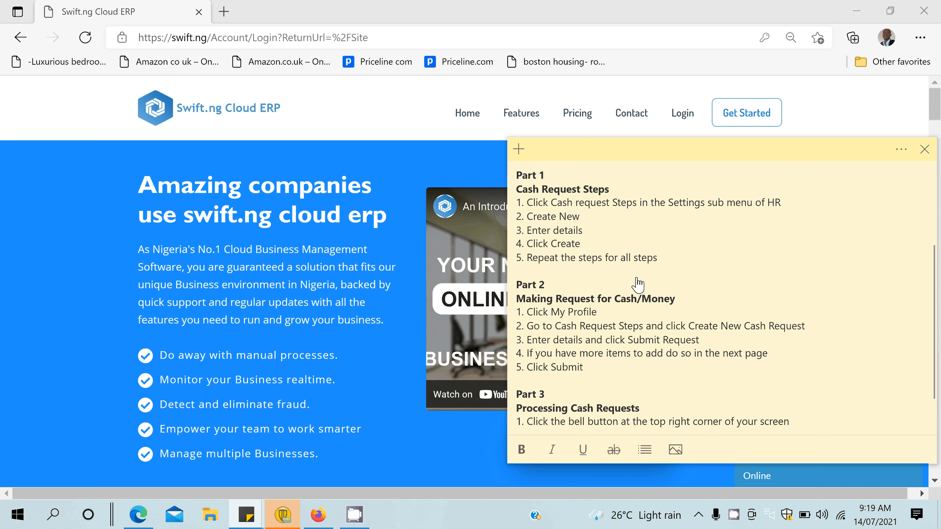
pyautogui.click(340, 184)
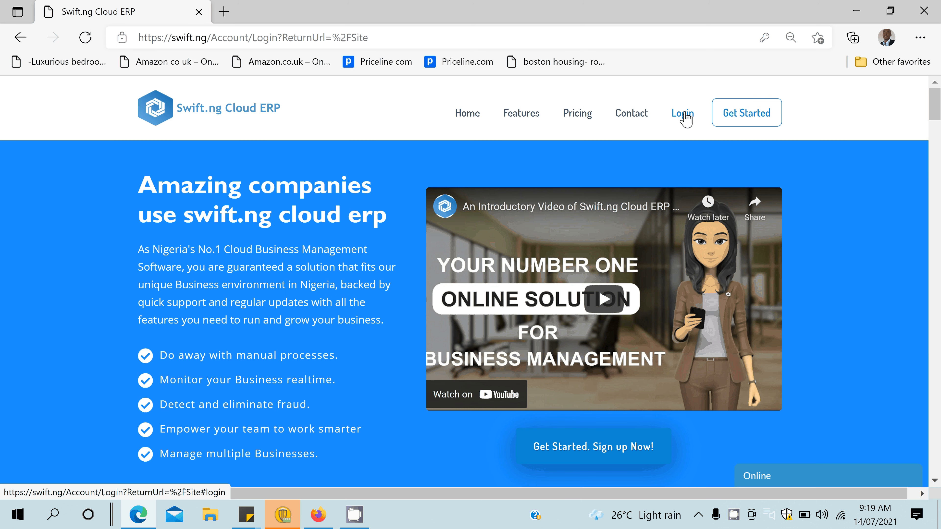
# Log in with the prefilled credentials and open the Cash Request section of My Profile
pyautogui.click(684, 114)
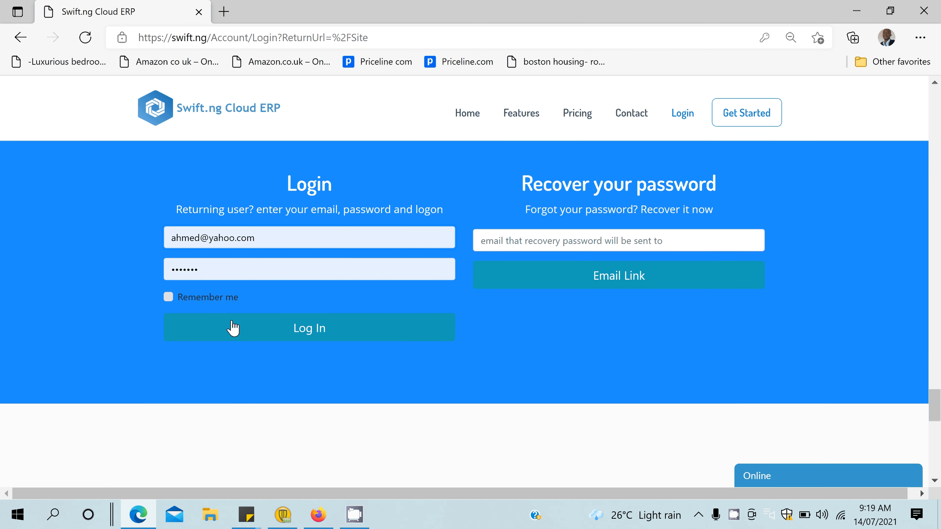
pyautogui.click(232, 328)
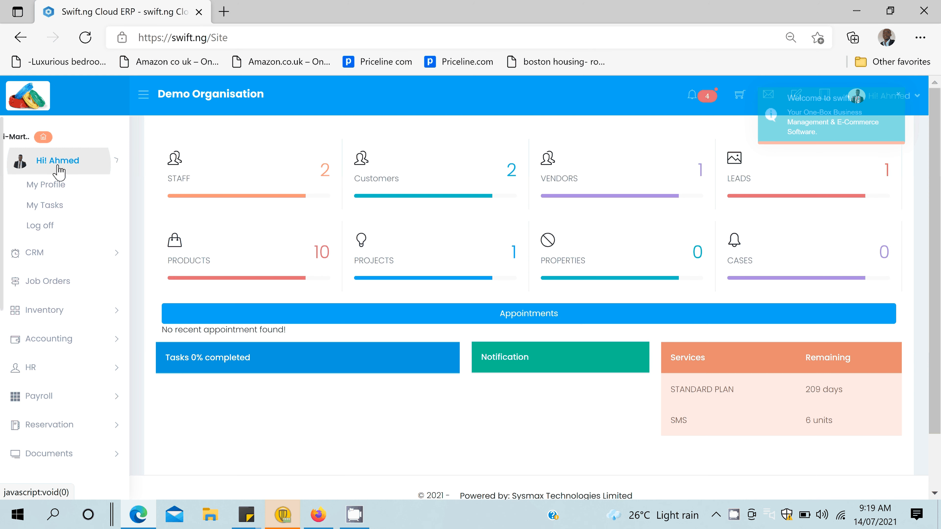
pyautogui.click(57, 184)
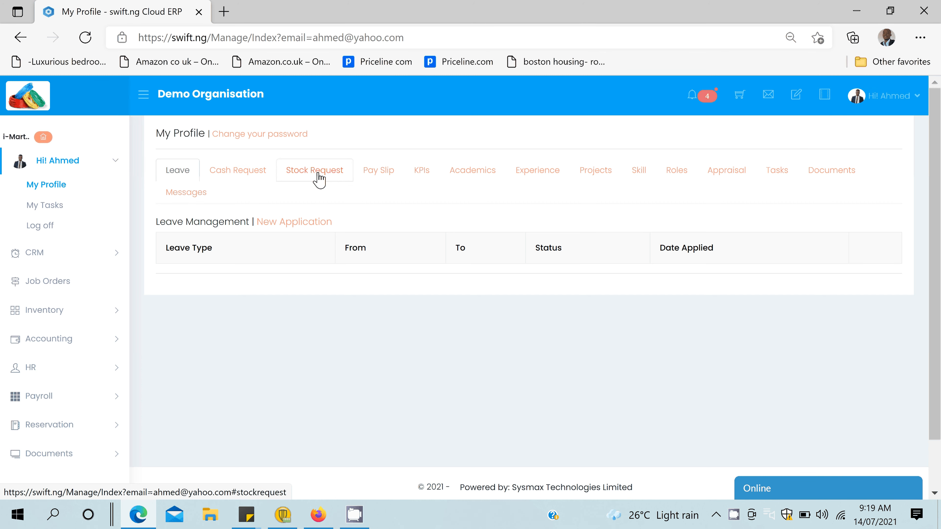
pyautogui.click(237, 179)
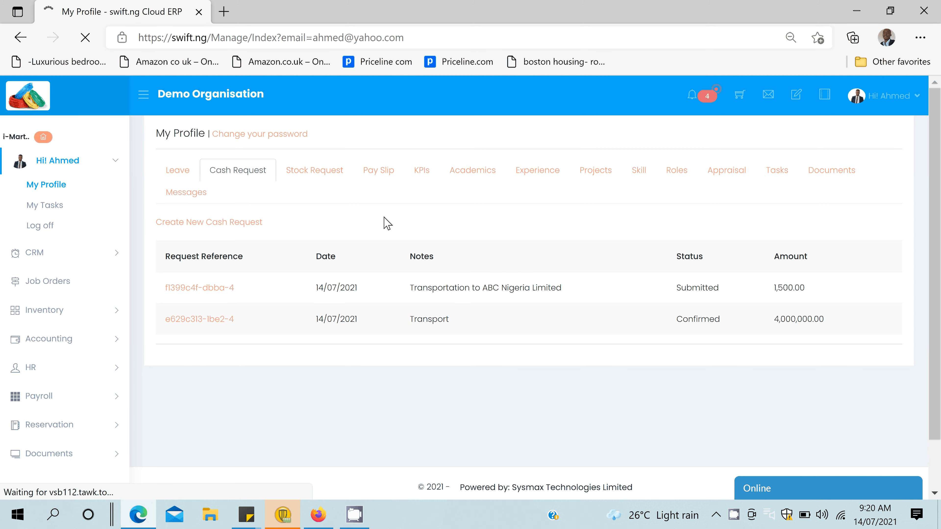
# Start a new cash request with the notes "Training of 5 Staff to ABC Limited" and the date 14/July/2021
pyautogui.click(236, 181)
pyautogui.write('Tr')
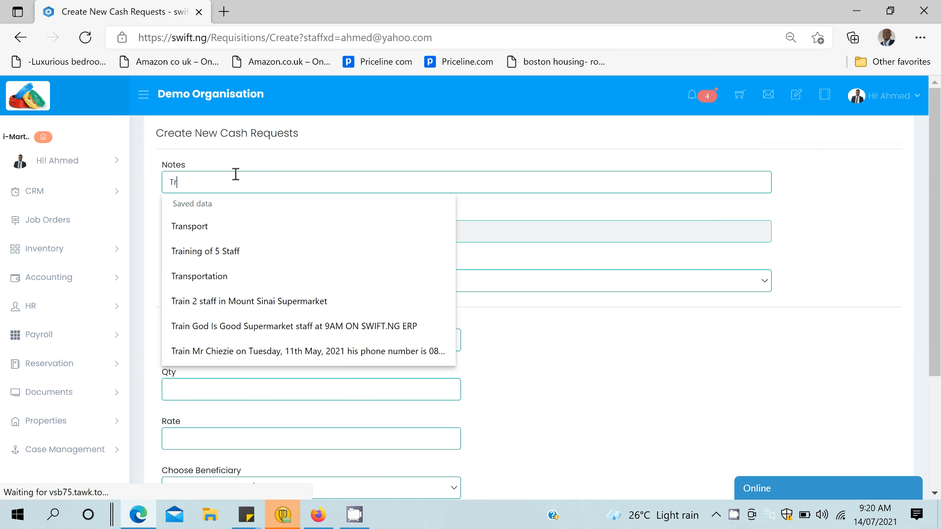
pyautogui.press('Down')
pyautogui.press('Down')
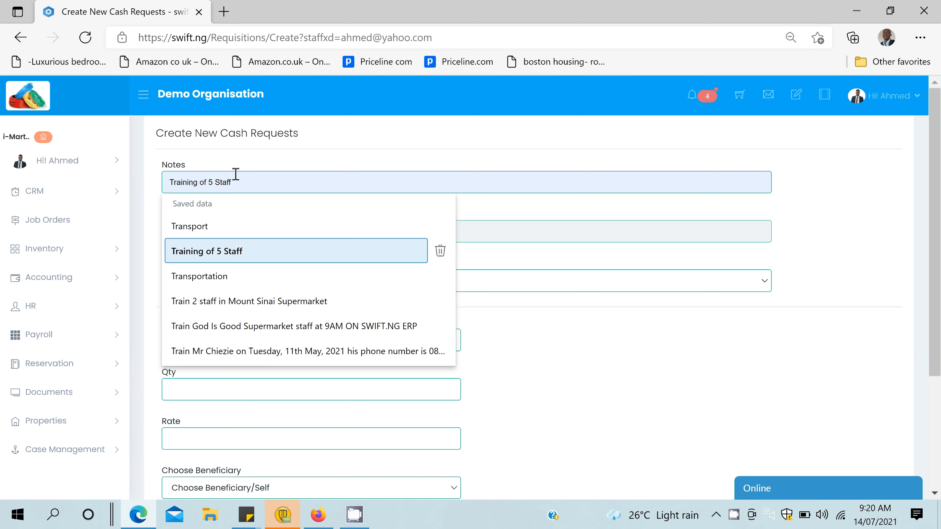
pyautogui.press('Down')
pyautogui.press('Down')
pyautogui.press('Return')
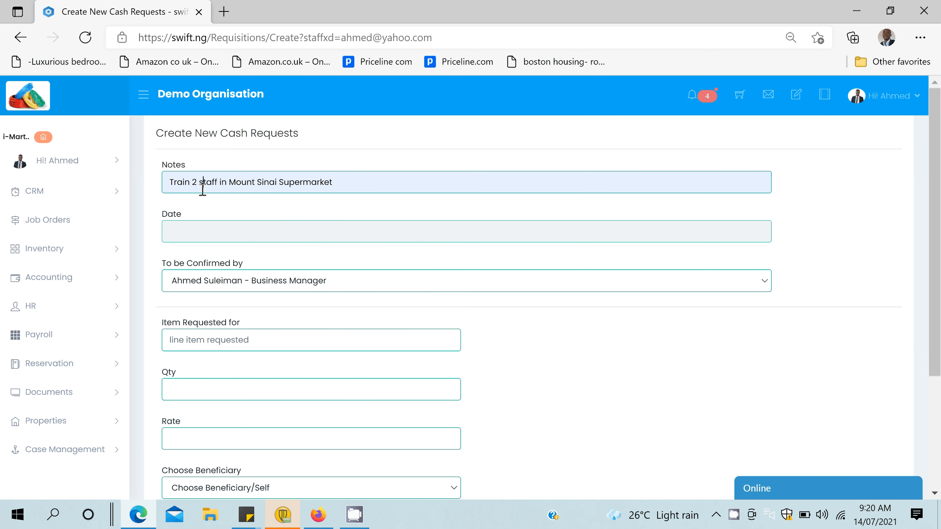
pyautogui.tripleClick(401, 184)
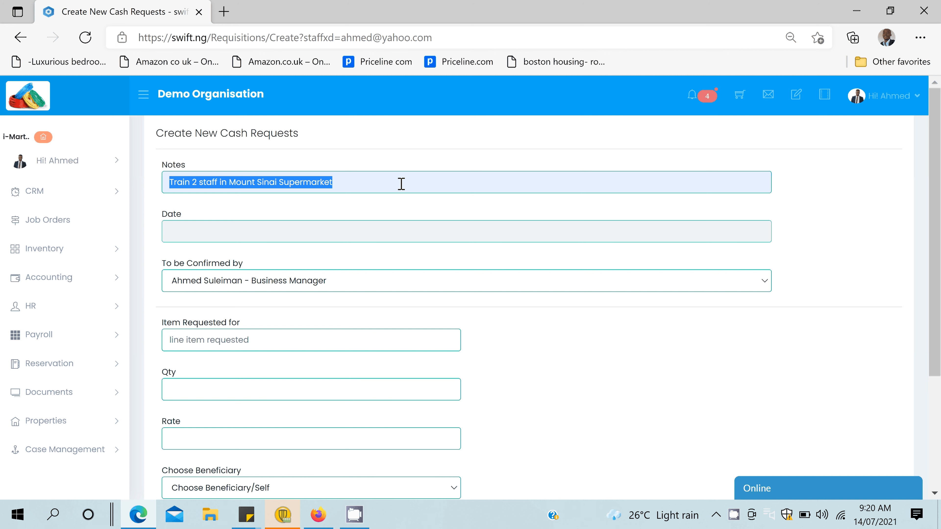
pyautogui.press('Down')
pyautogui.press('Down')
pyautogui.press('Return')
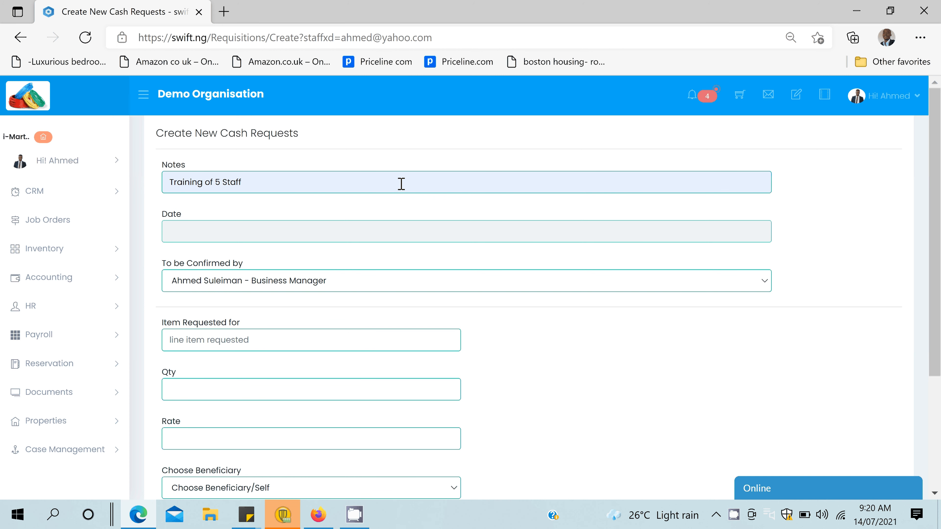
pyautogui.write('to ABC')
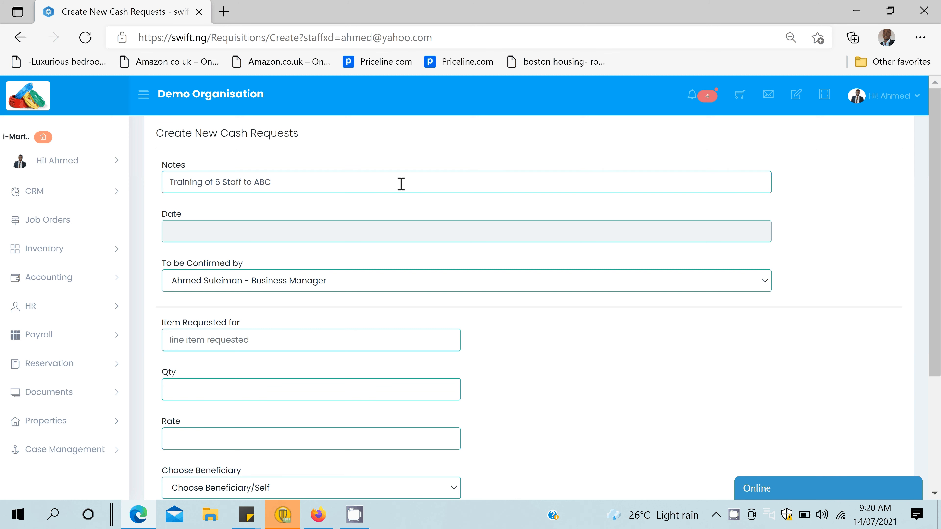
pyautogui.write(' Limited')
pyautogui.click(327, 236)
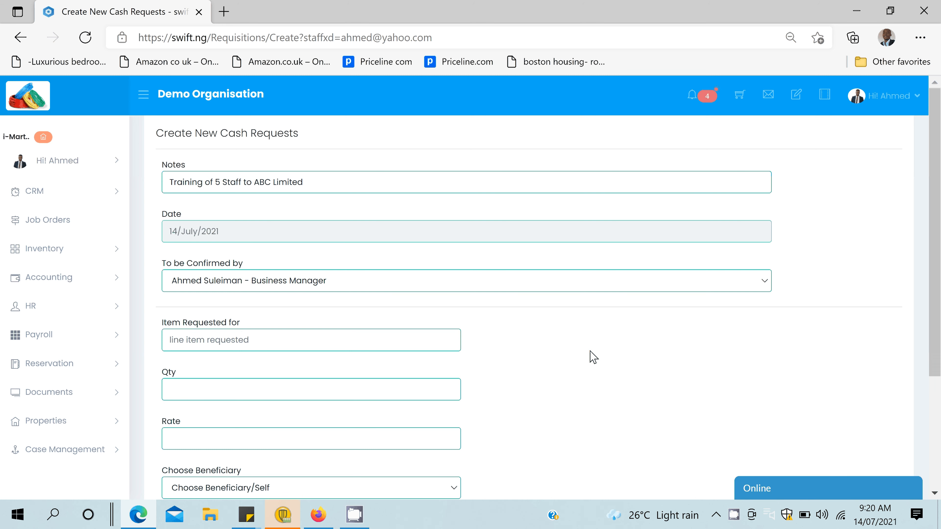
# Fill in the requested item as TP with a quantity of 5 and a rate of 300
pyautogui.press('Tab')
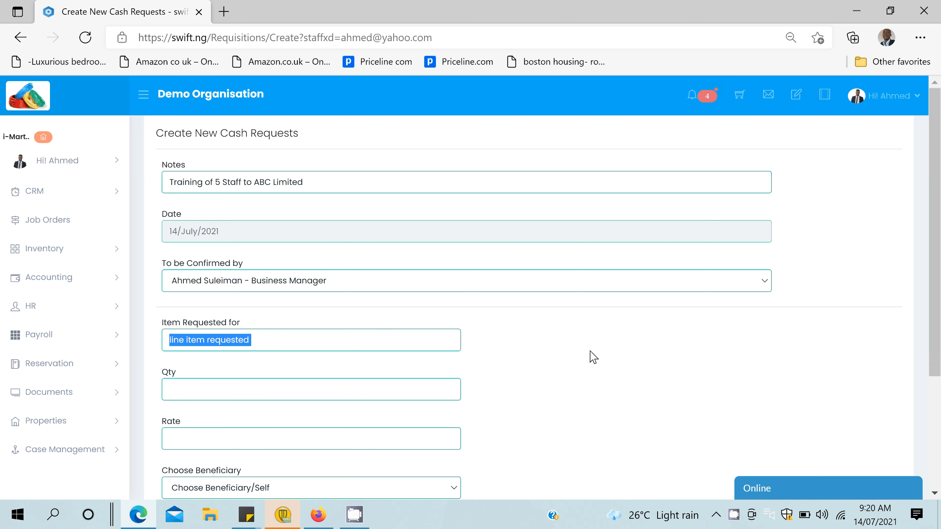
pyautogui.press('BackSpace')
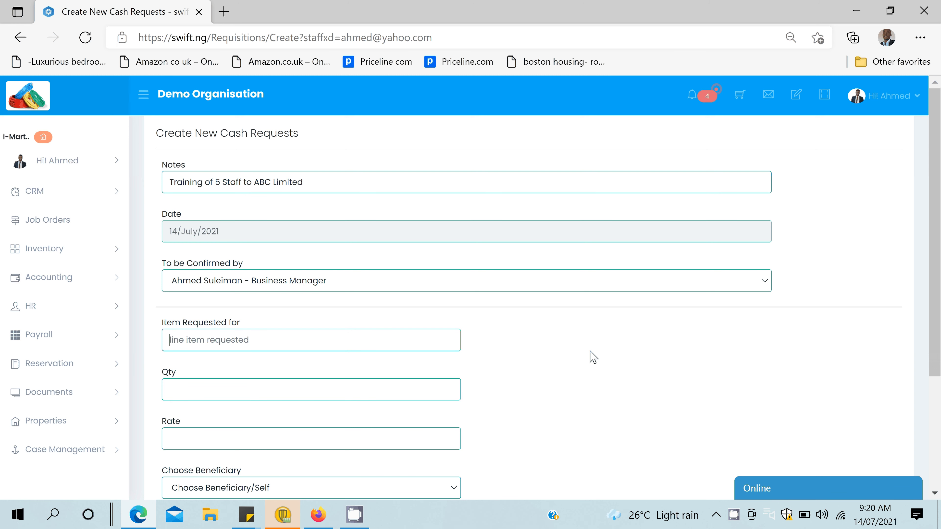
pyautogui.write('TP')
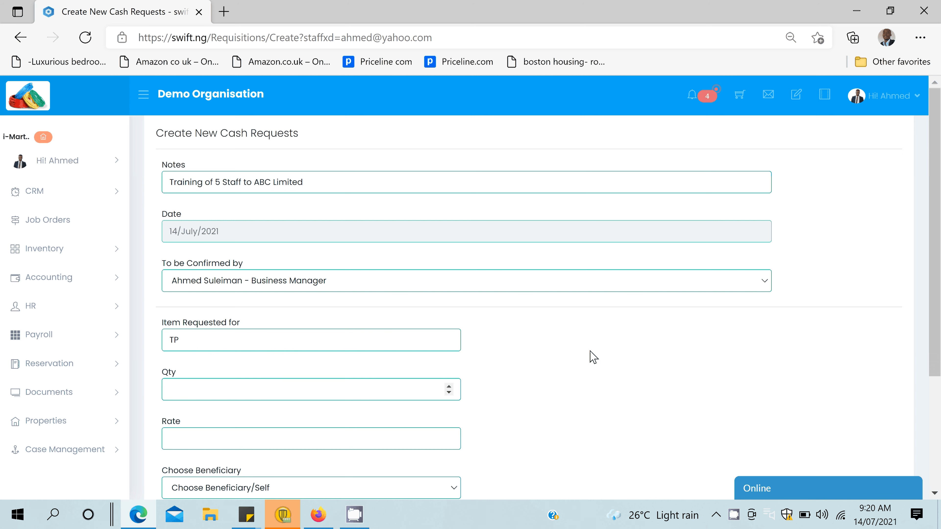
pyautogui.press('Tab')
pyautogui.write('3')
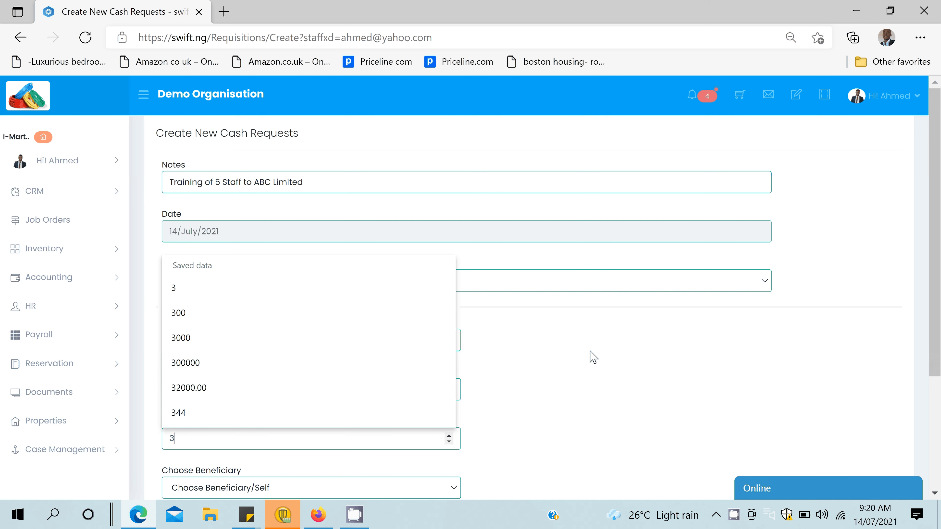
pyautogui.write('00')
pyautogui.click(661, 350)
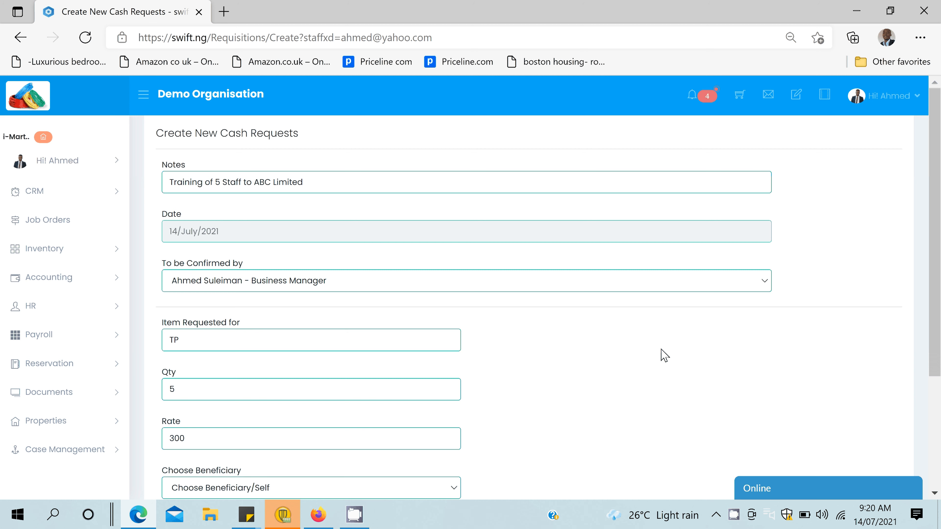
# Set the beneficiary to Self and submit the new cash request form
pyautogui.scroll(-3, 245, 335)
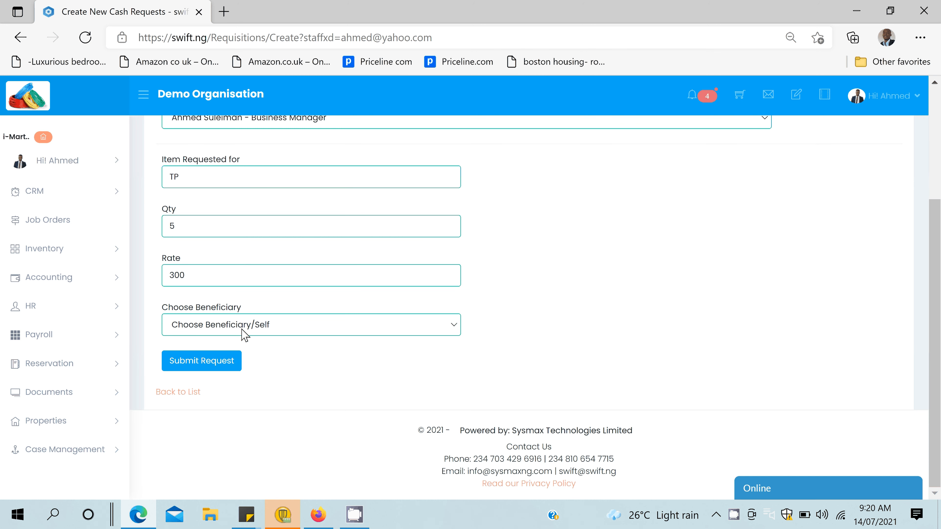
pyautogui.click(245, 330)
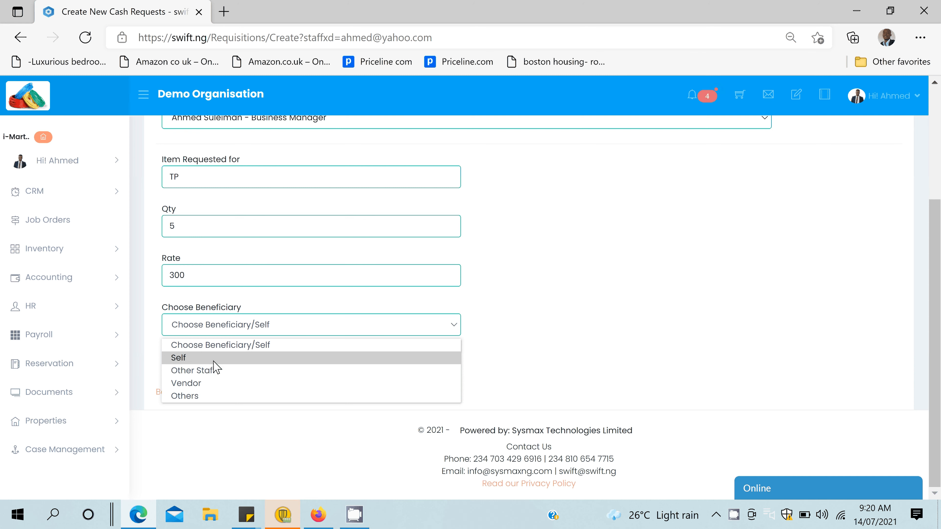
pyautogui.click(214, 359)
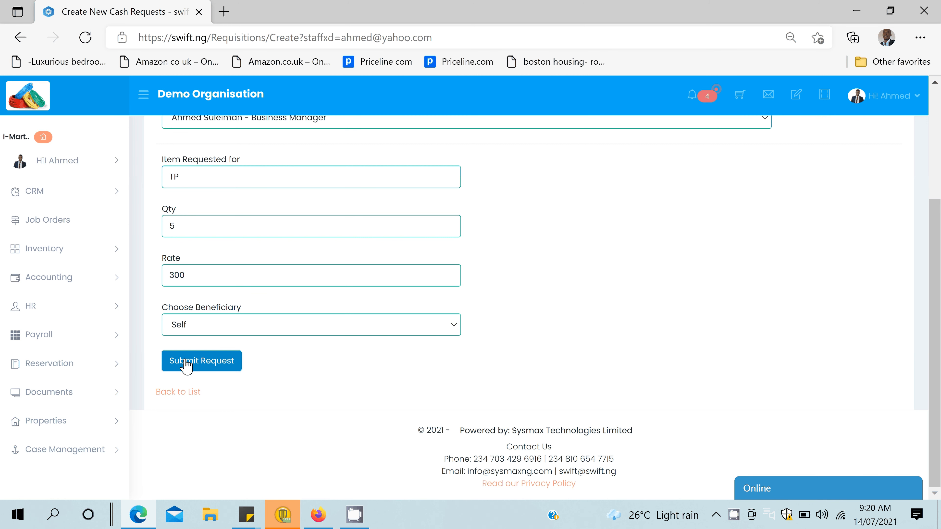
pyautogui.click(185, 366)
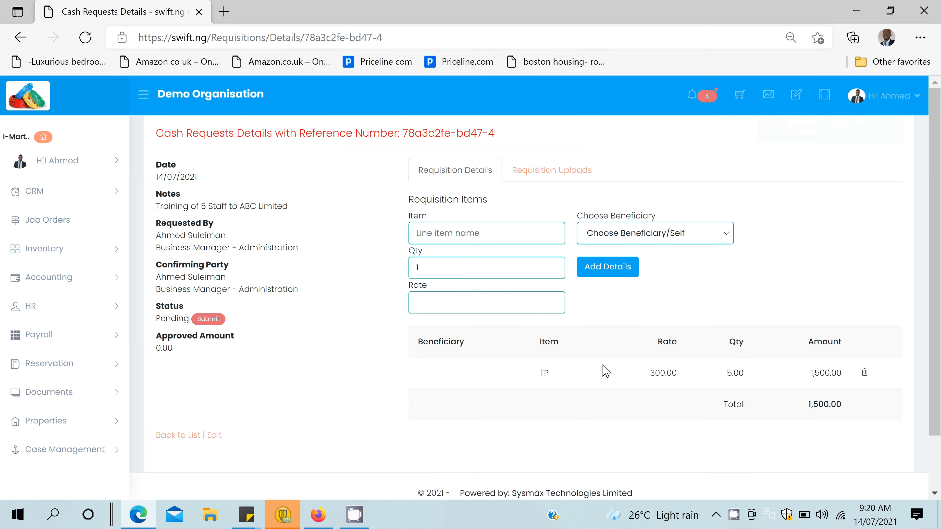
# Submit the pending staff training request without adding more items, and view it in the Cash Request list of My Profile
pyautogui.click(438, 232)
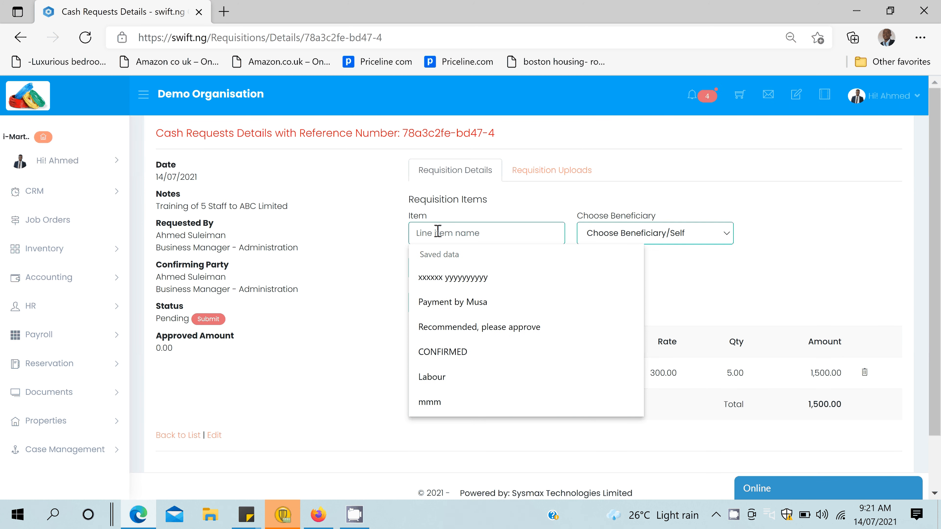
pyautogui.click(388, 325)
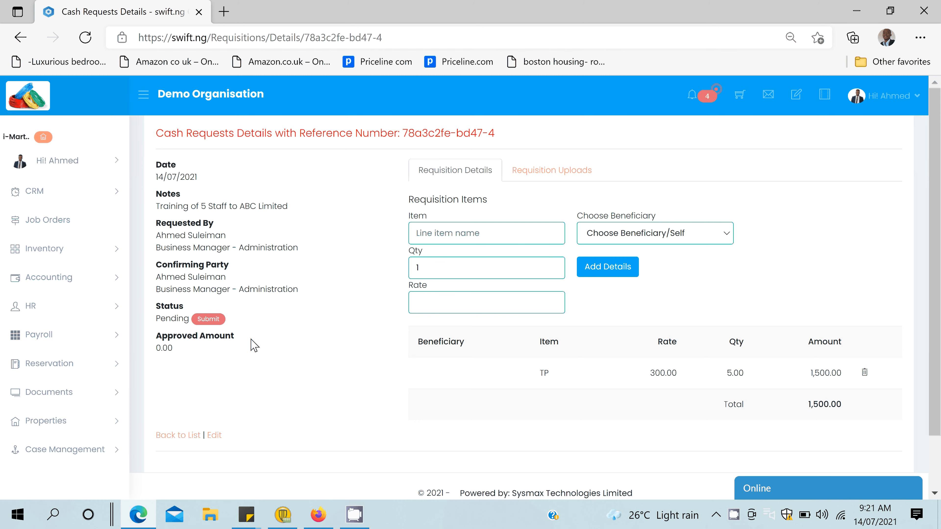
pyautogui.click(202, 321)
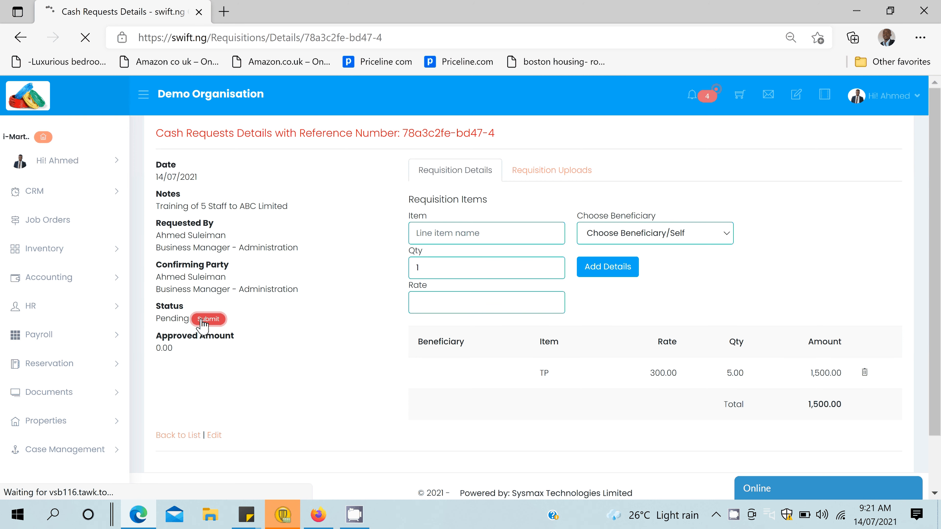
pyautogui.click(65, 188)
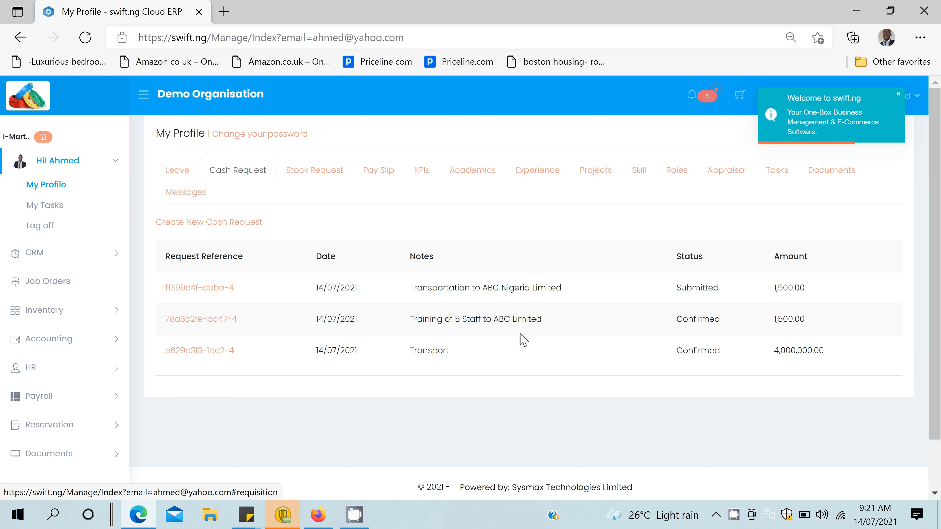
# Log off and log back in with the confirming manager's saved e-mail and password
pyautogui.click(886, 95)
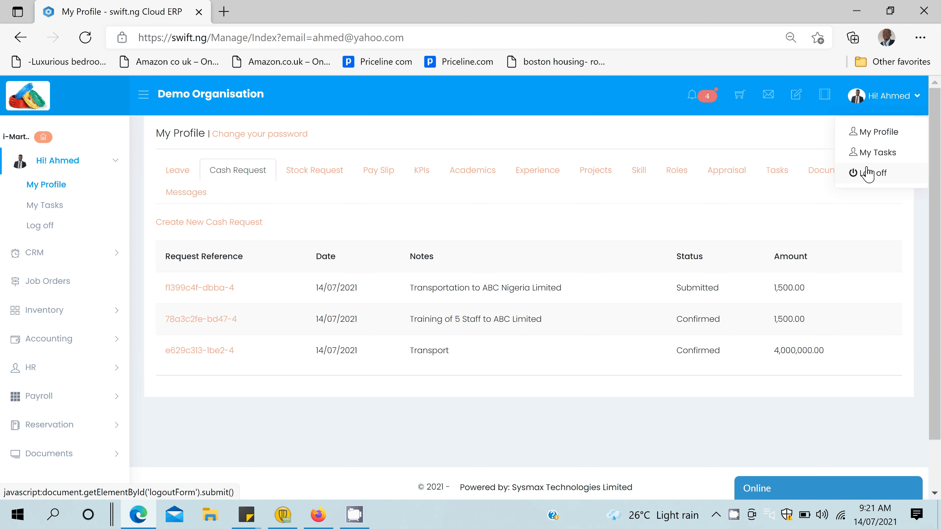
pyautogui.click(868, 173)
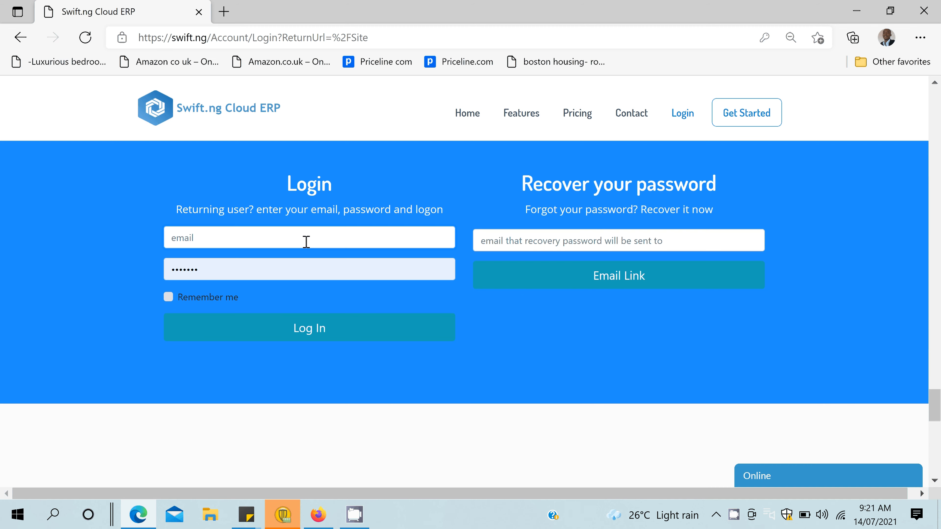
pyautogui.click(307, 241)
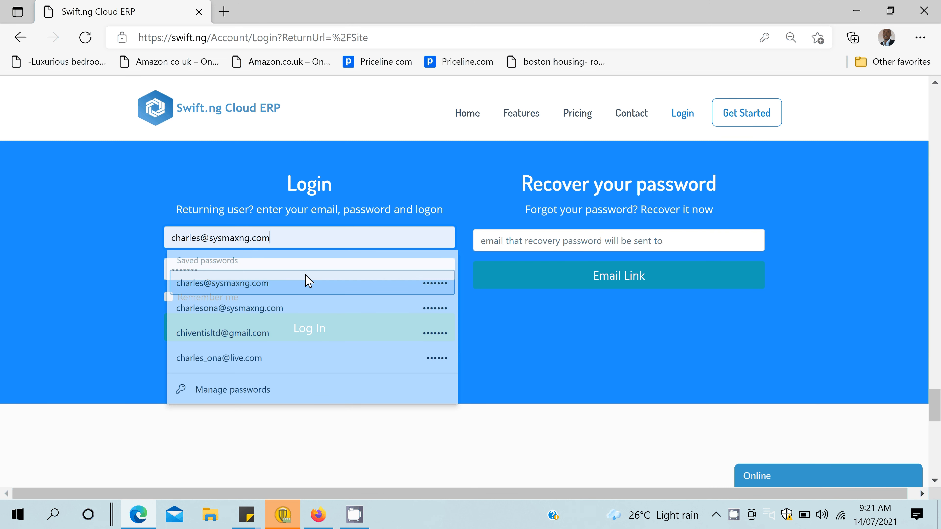
pyautogui.click(308, 283)
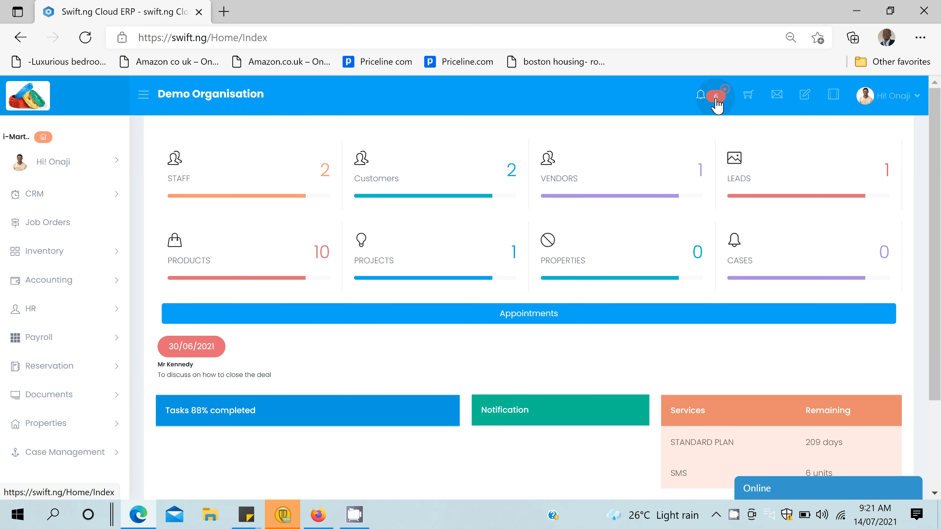
# Open the "Transportation to ABC Nigeria Limited" request from the requisition notifications and confirm it with the note "Confirmed, please proceed."
pyautogui.click(715, 100)
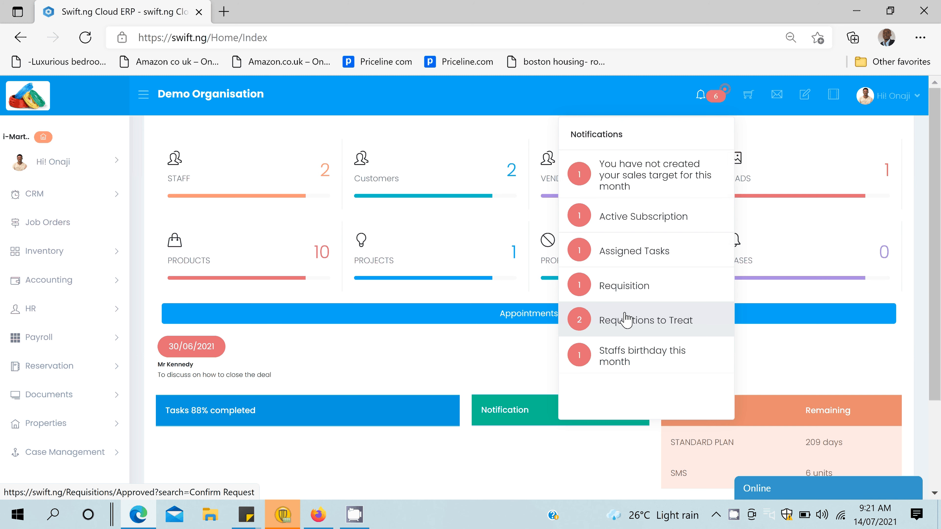
pyautogui.click(625, 320)
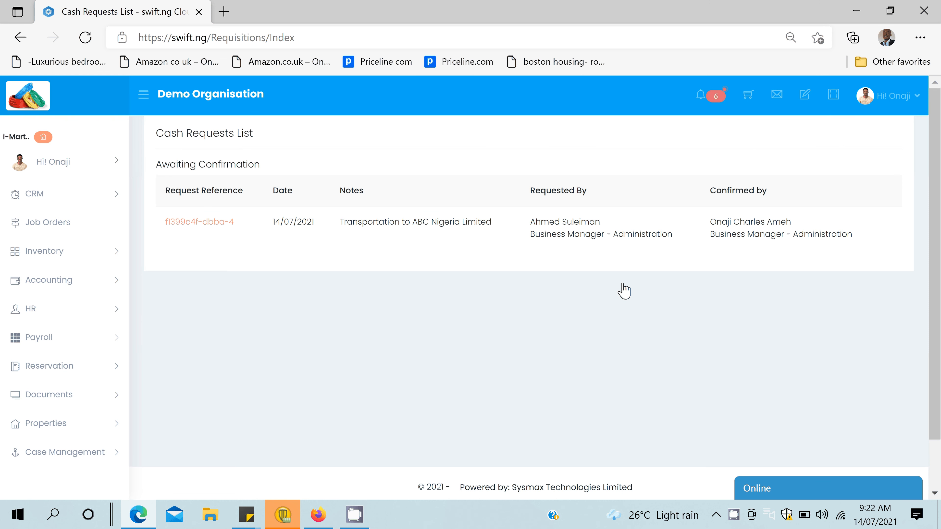
pyautogui.click(193, 224)
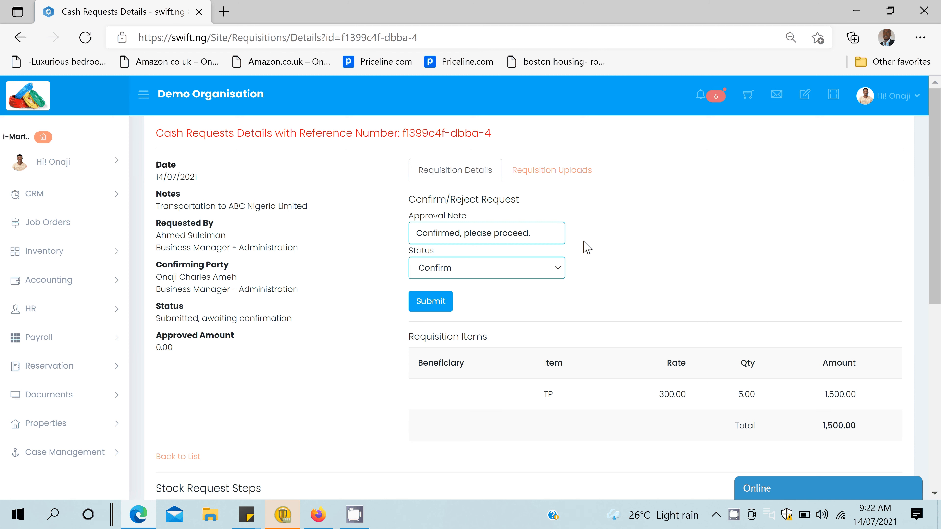
pyautogui.click(431, 301)
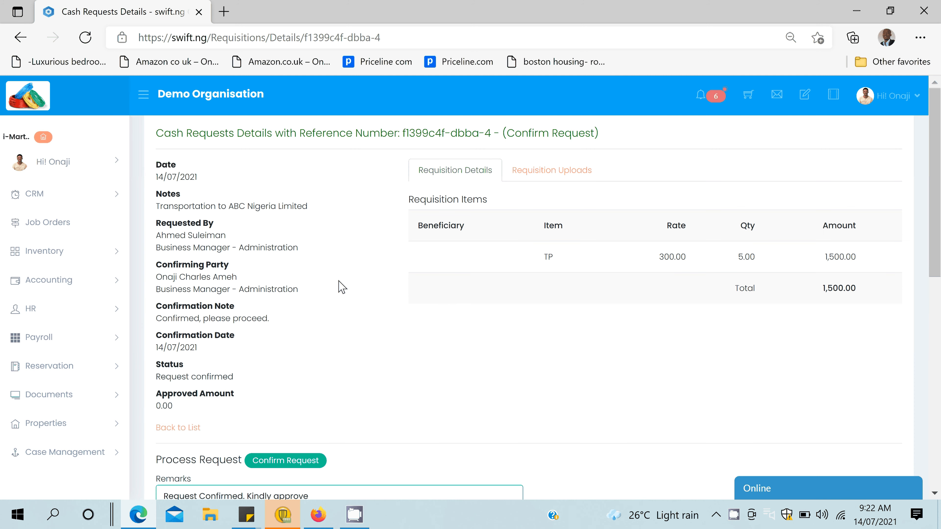
# Process the request's Confirm Request stage with the action Progress, keeping the remark "Request Confirmed. Kindly approve"
pyautogui.scroll(-5, 341, 288)
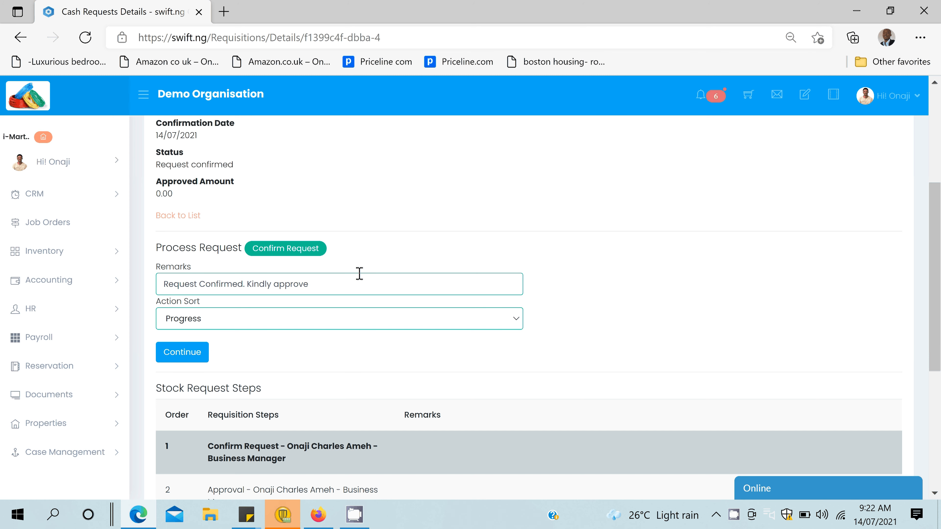
pyautogui.click(315, 322)
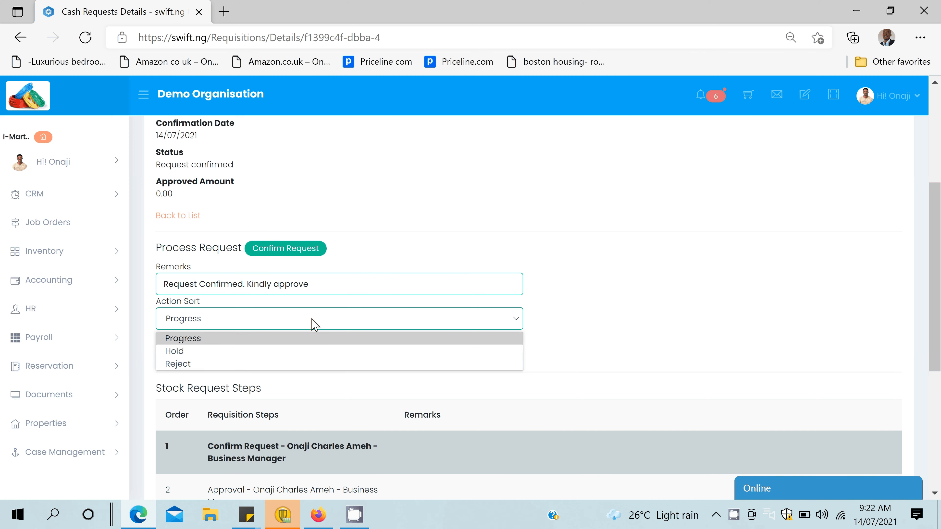
pyautogui.click(297, 338)
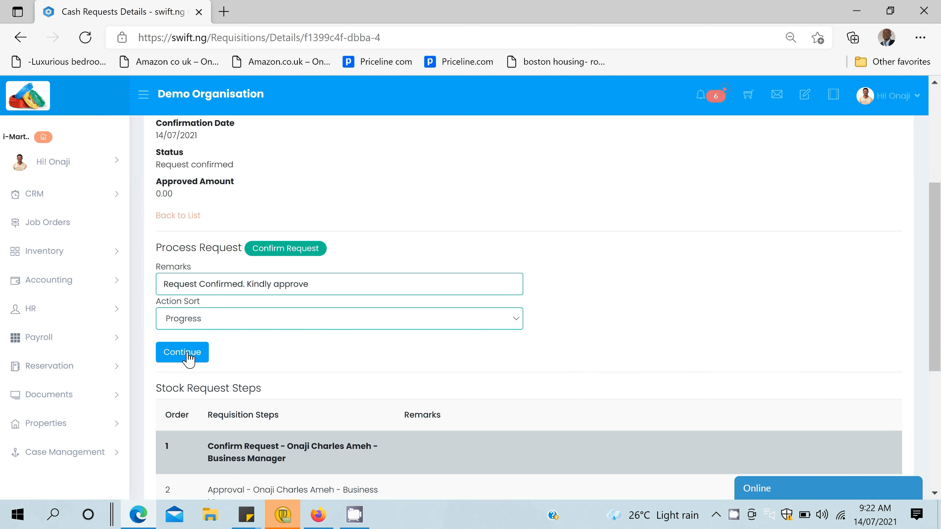
pyautogui.click(187, 353)
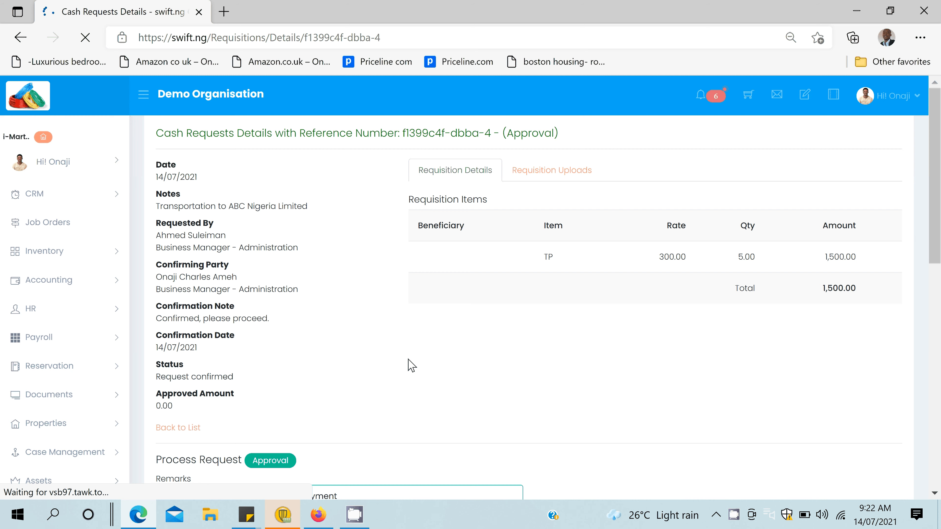
# Set the approved amount to 1400.00 and progress the Approval stage with the remark "Request approved, proceed with payment"
pyautogui.scroll(-5, 365, 282)
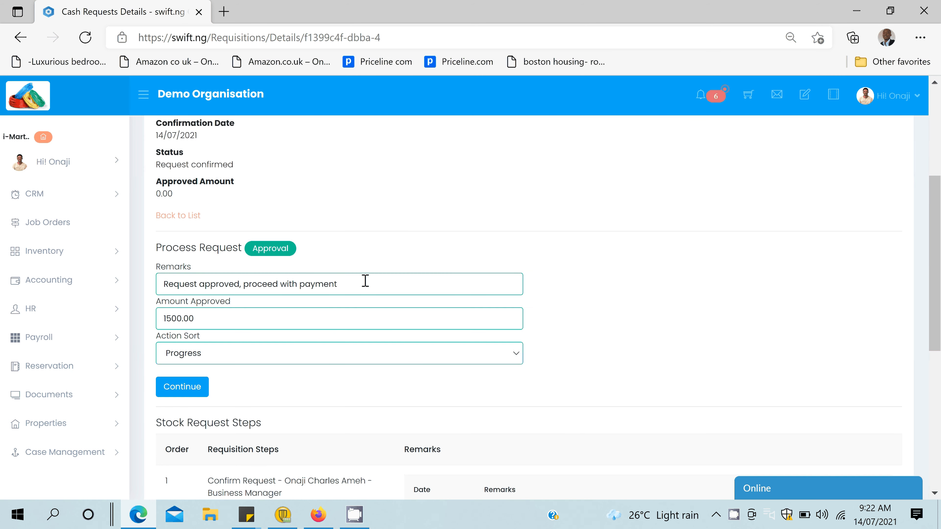
pyautogui.scroll(1, 502, 199)
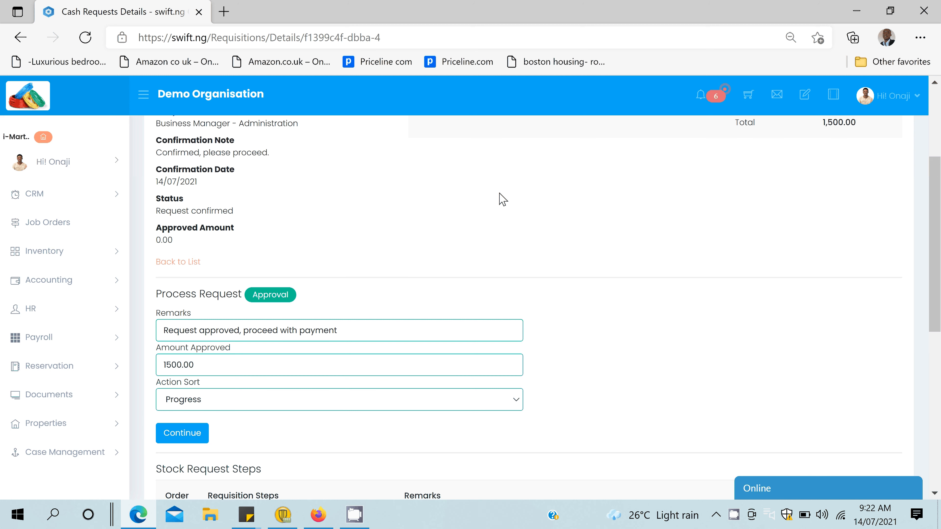
pyautogui.scroll(1, 215, 370)
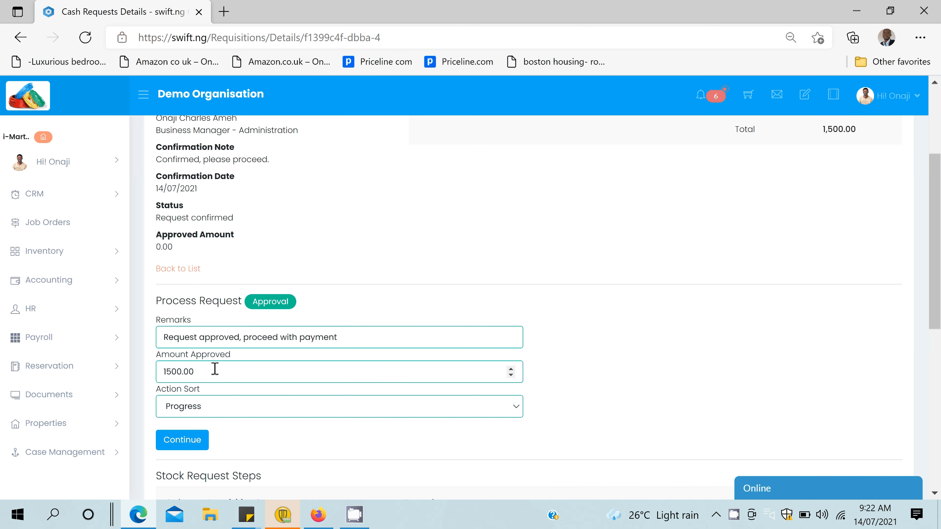
pyautogui.doubleClick(215, 370)
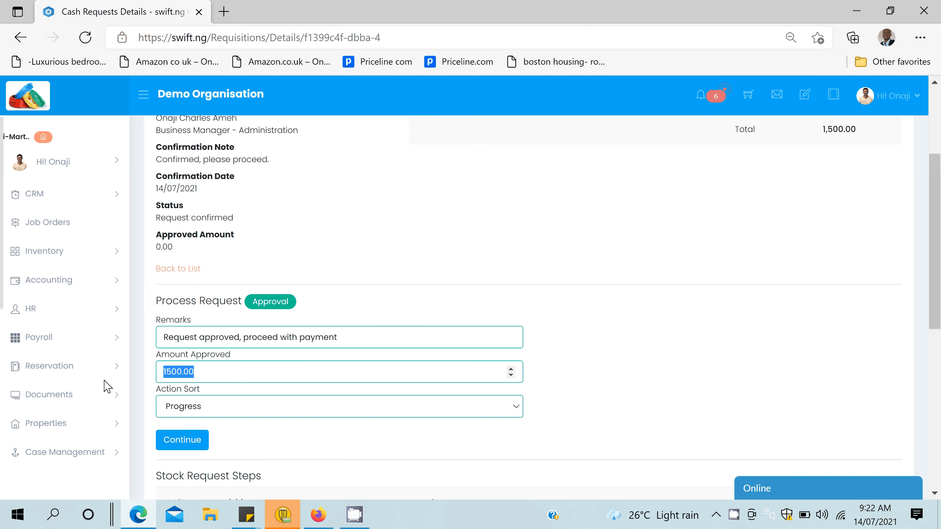
pyautogui.click(104, 380)
pyautogui.press('Right')
pyautogui.press('Delete')
pyautogui.write('4')
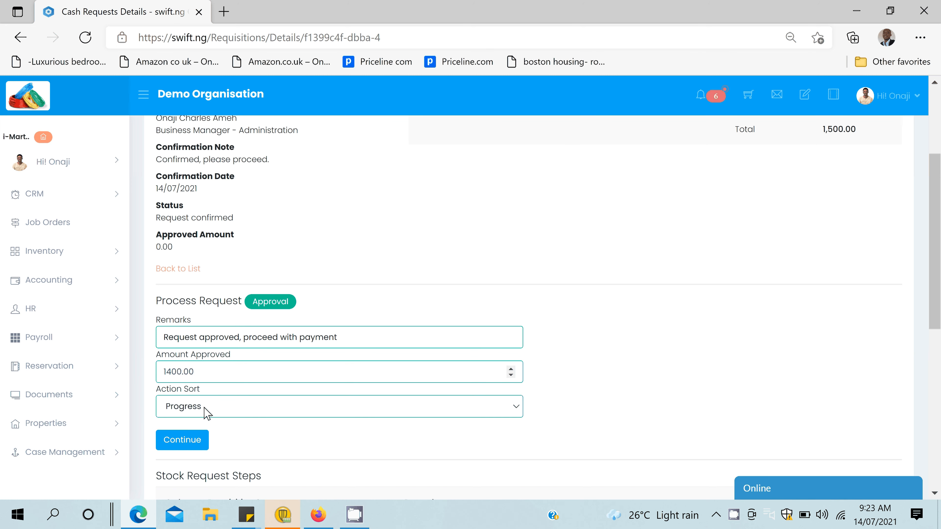
pyautogui.click(185, 444)
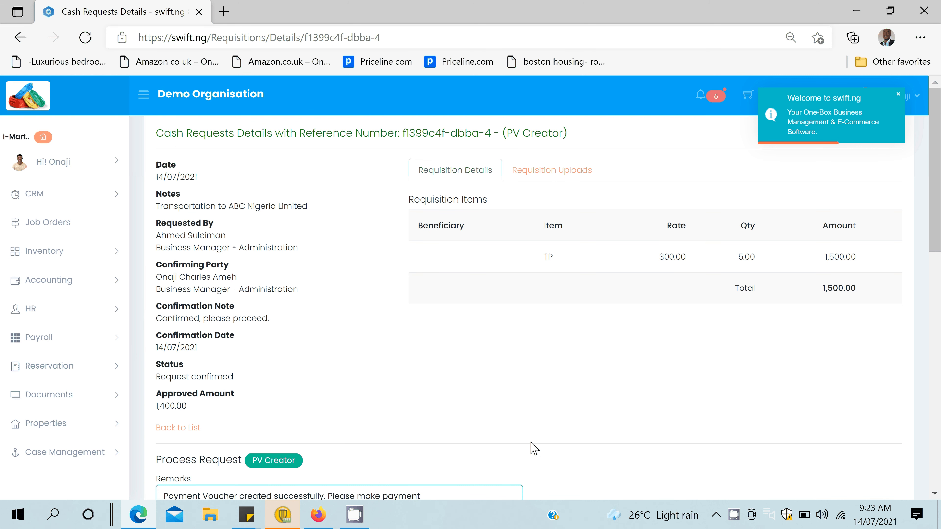
# Progress the PV Creator stage with the amount in words "One thousand five hundred naira only", and progress the Payment Confirmation stage
pyautogui.scroll(-5, 534, 449)
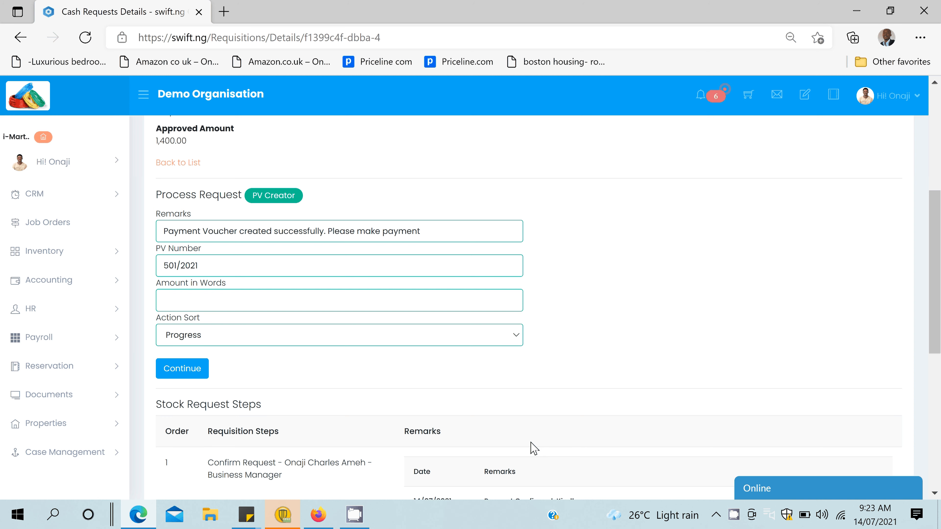
pyautogui.scroll(3, 449, 330)
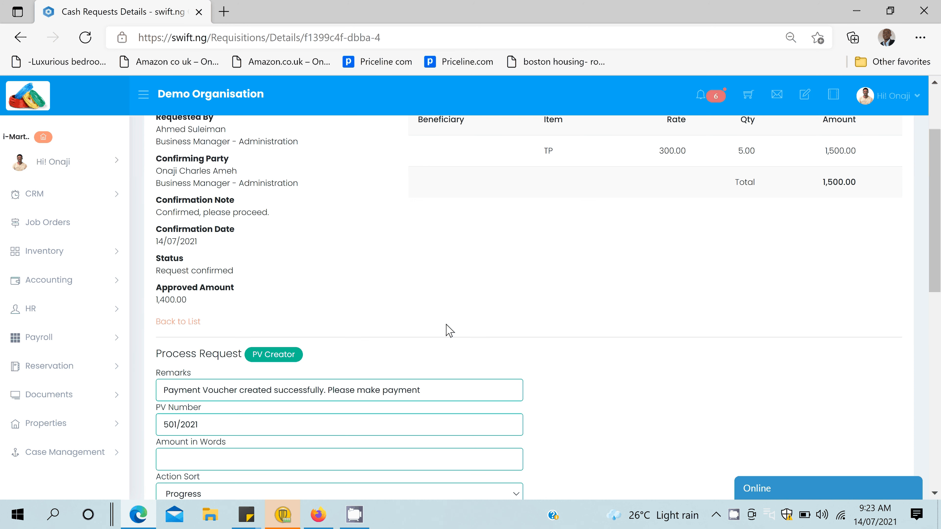
pyautogui.scroll(-2, 440, 281)
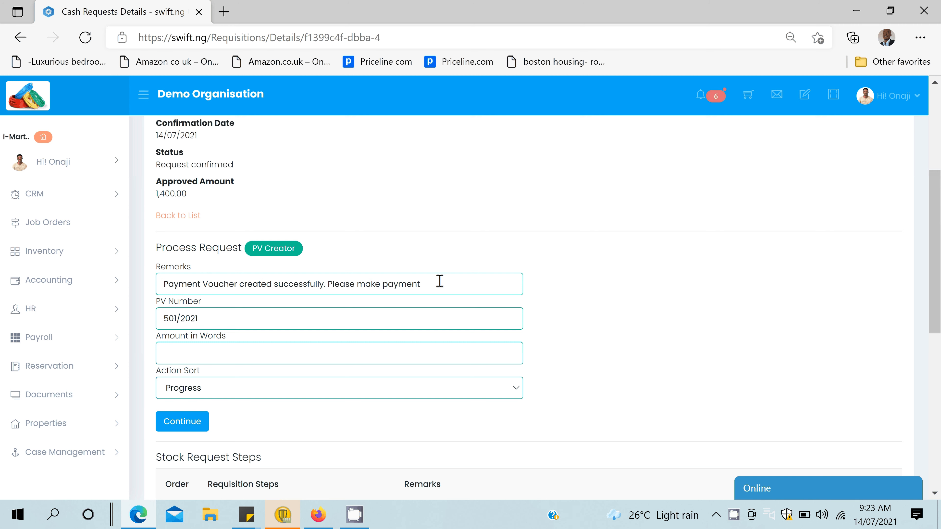
pyautogui.click(189, 351)
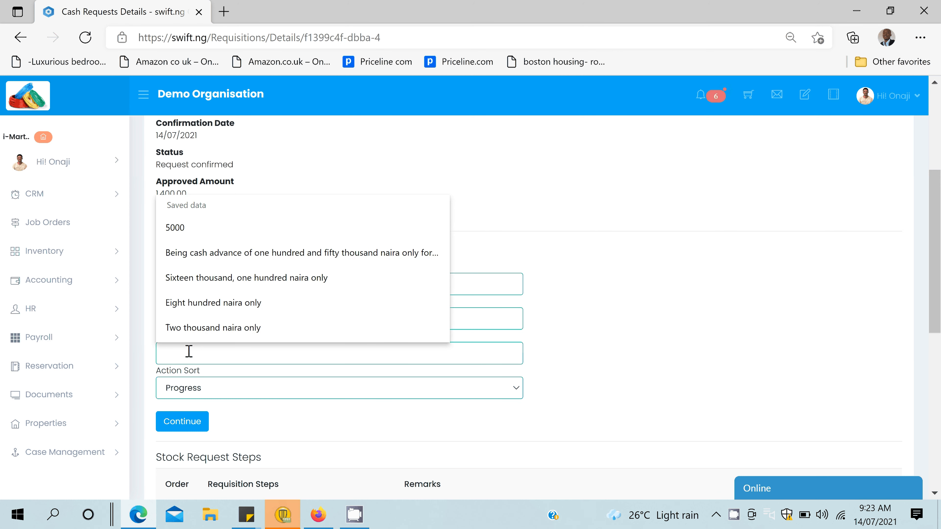
pyautogui.write('One')
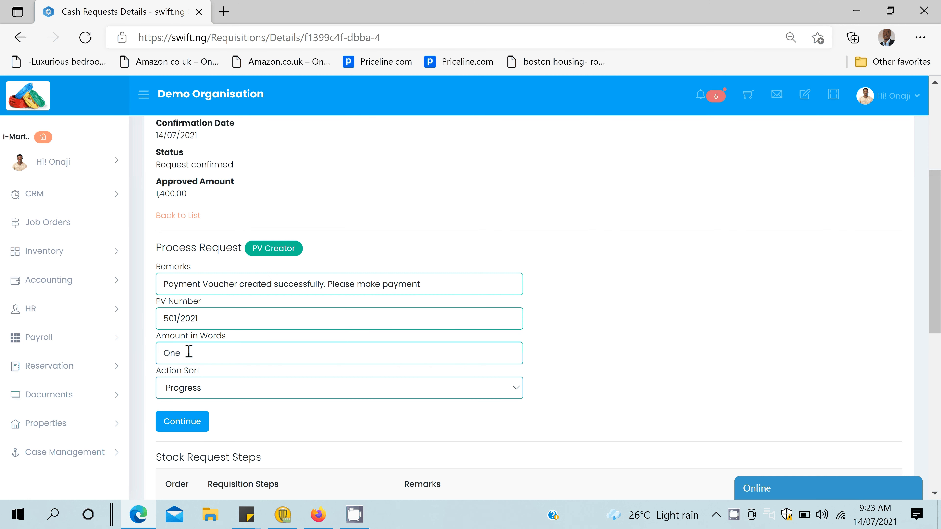
pyautogui.write(' thousand five hundre')
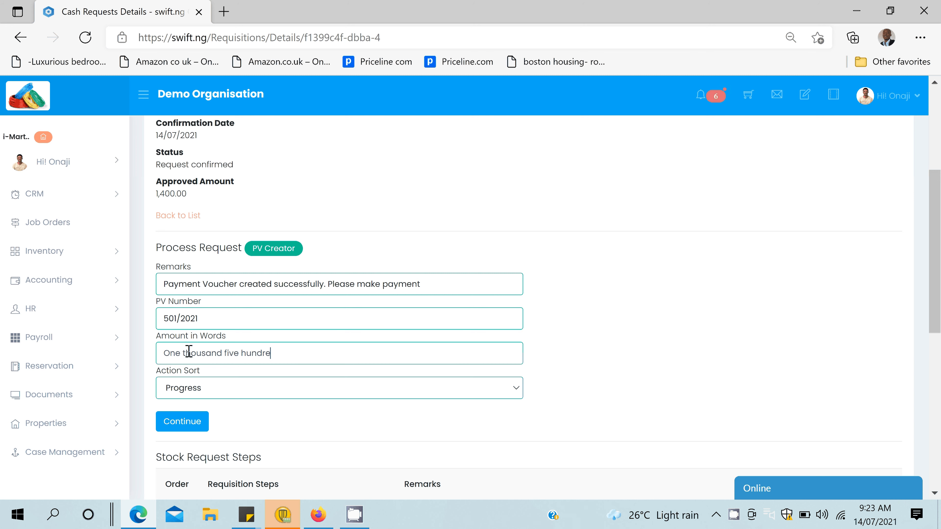
pyautogui.write('d naira only')
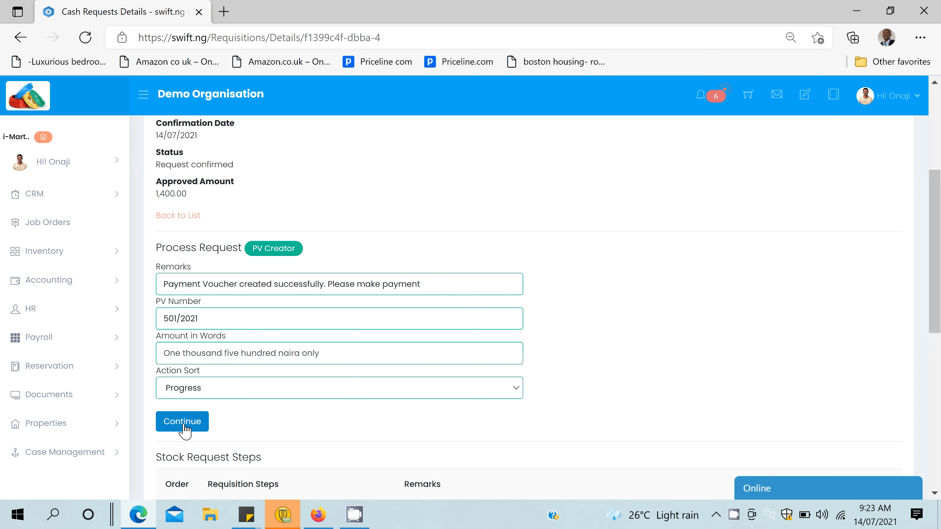
pyautogui.click(184, 430)
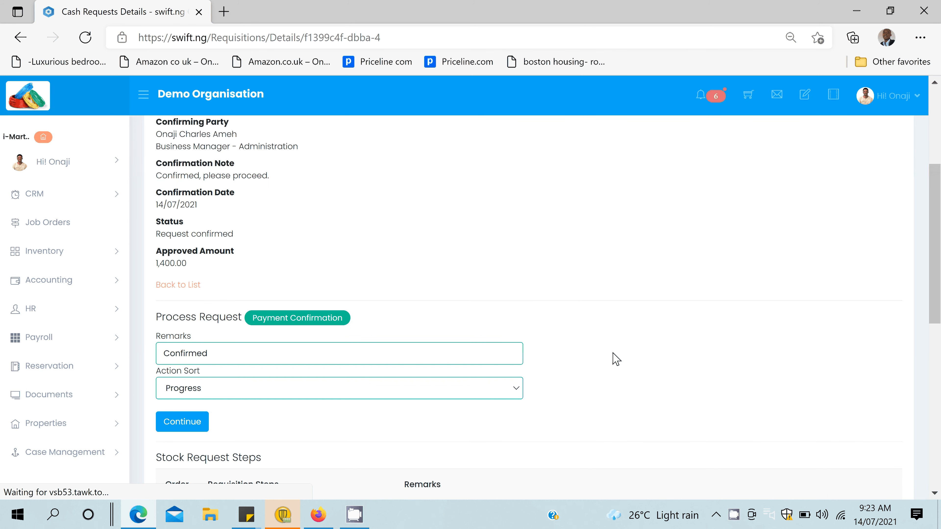
pyautogui.scroll(-3, 252, 240)
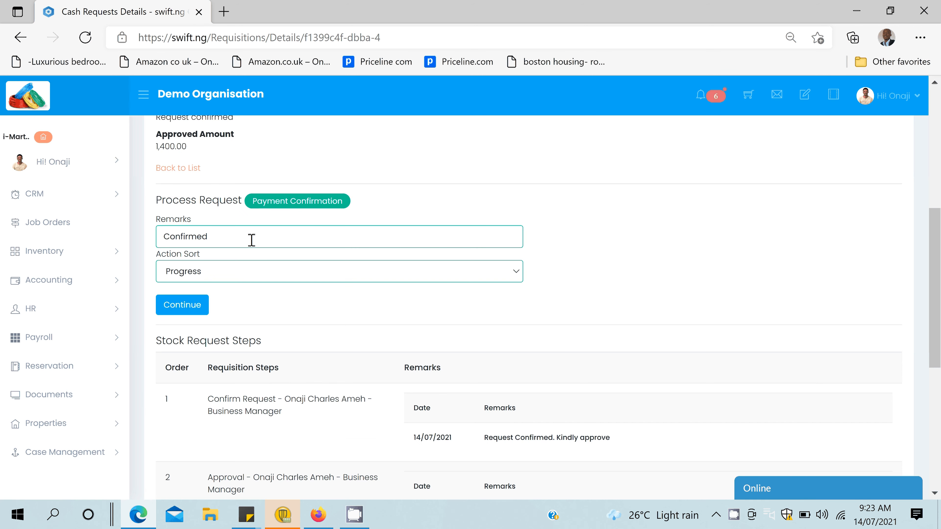
pyautogui.click(182, 304)
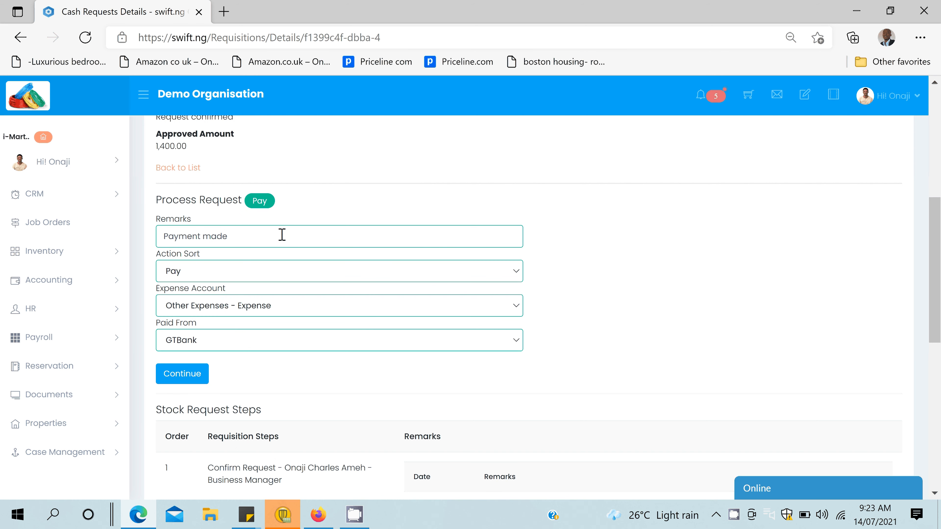
# Process the Pay stage with action Pay, expense account "Transport - Expense" and payment from GTBank
pyautogui.click(268, 271)
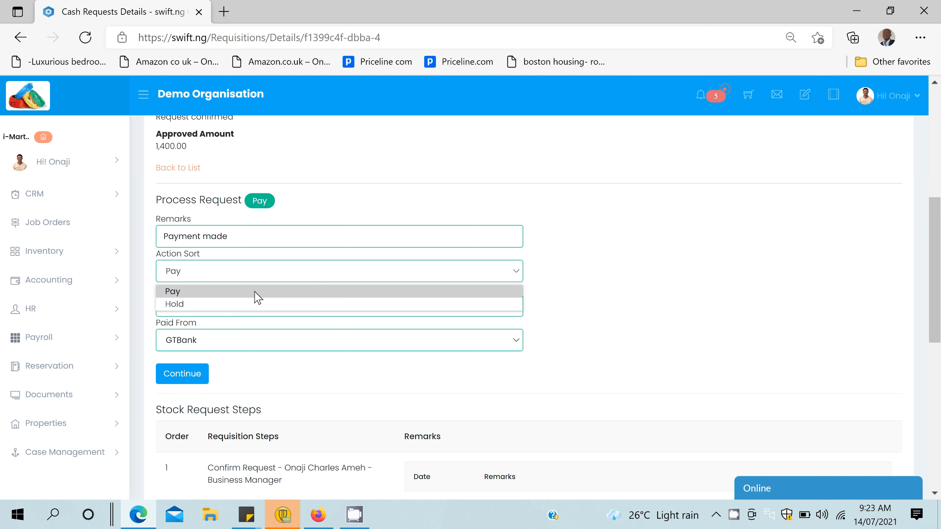
pyautogui.click(258, 293)
pyautogui.click(250, 307)
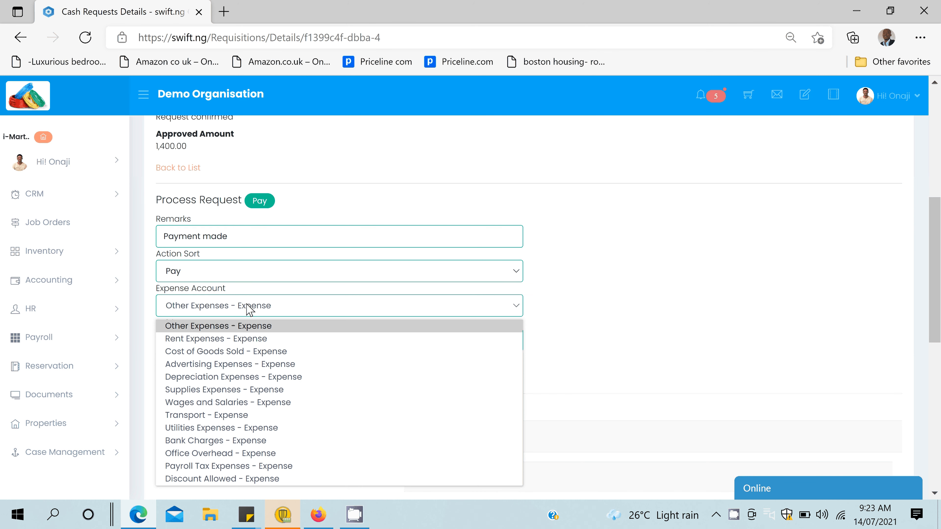
pyautogui.click(249, 308)
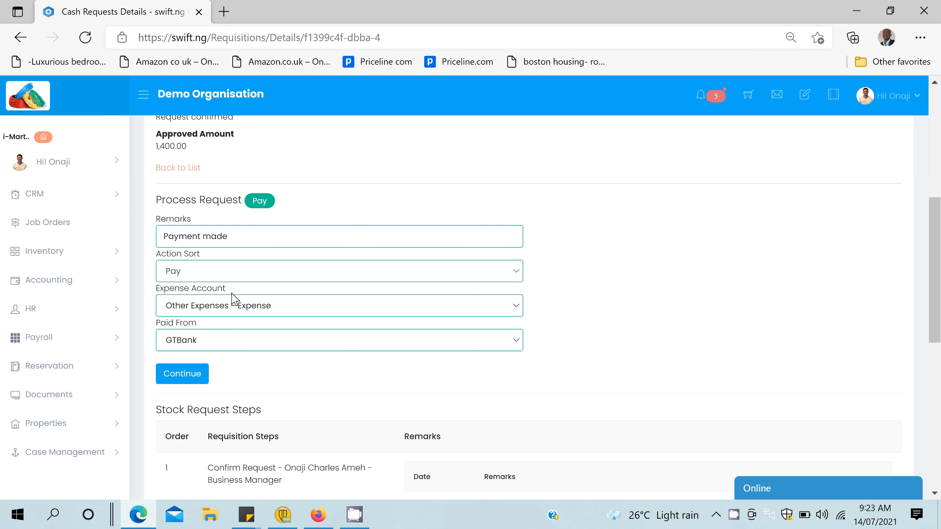
pyautogui.click(233, 304)
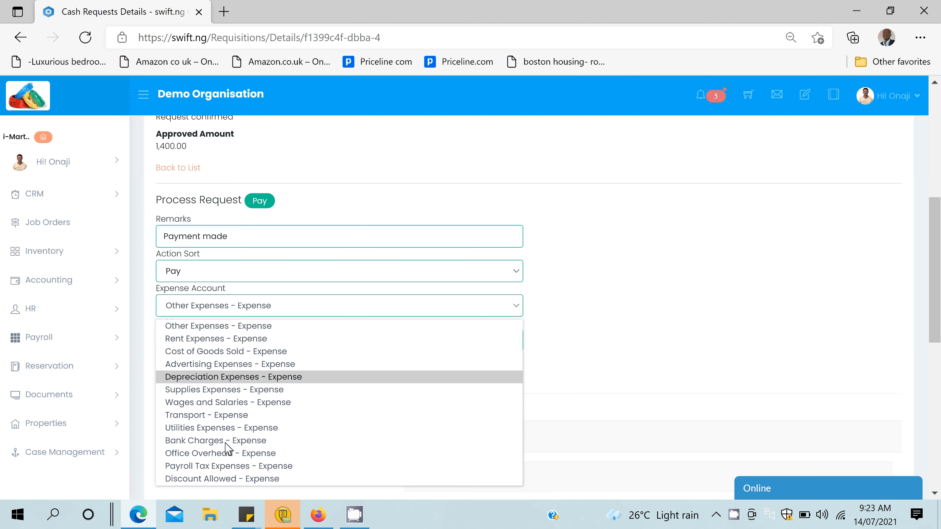
pyautogui.click(223, 414)
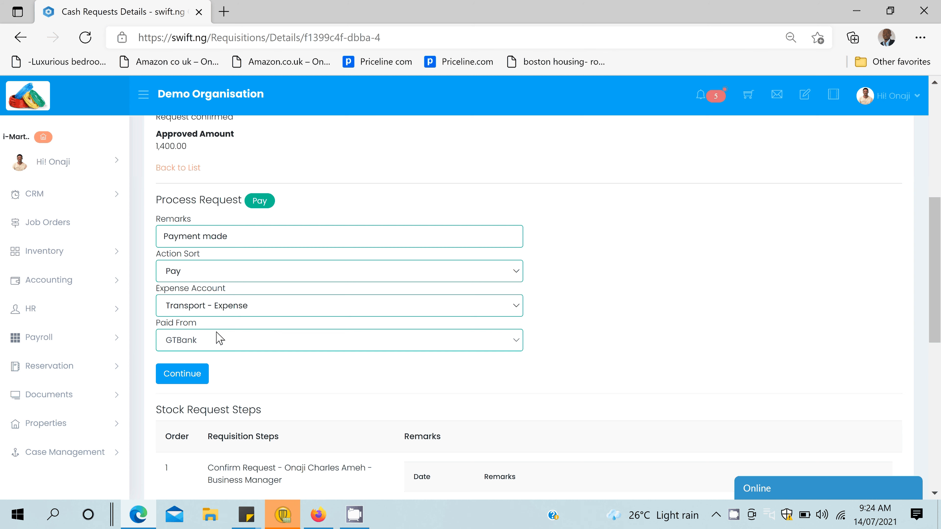
pyautogui.click(219, 338)
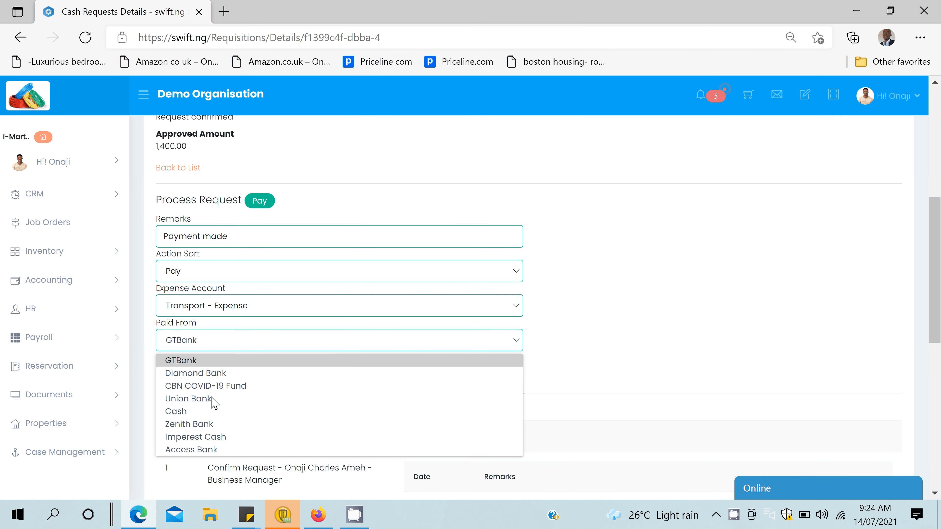
pyautogui.click(192, 362)
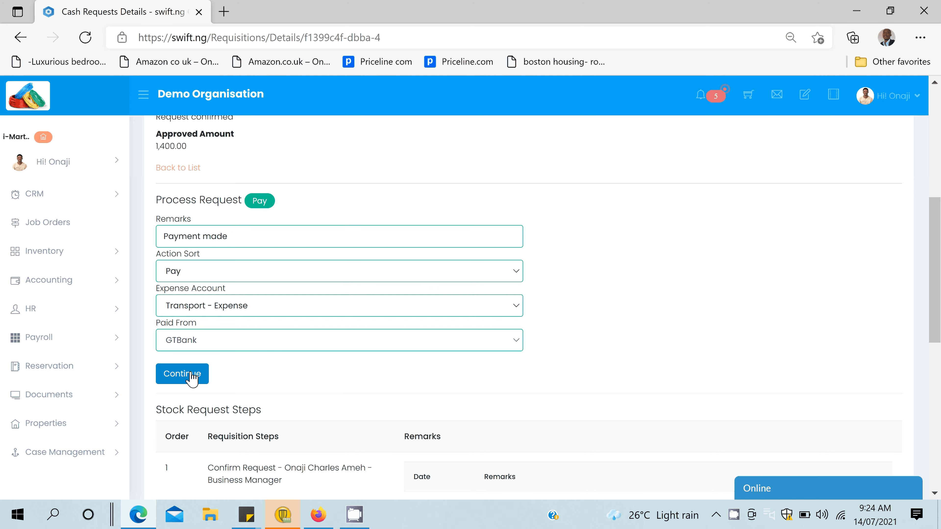
pyautogui.click(191, 376)
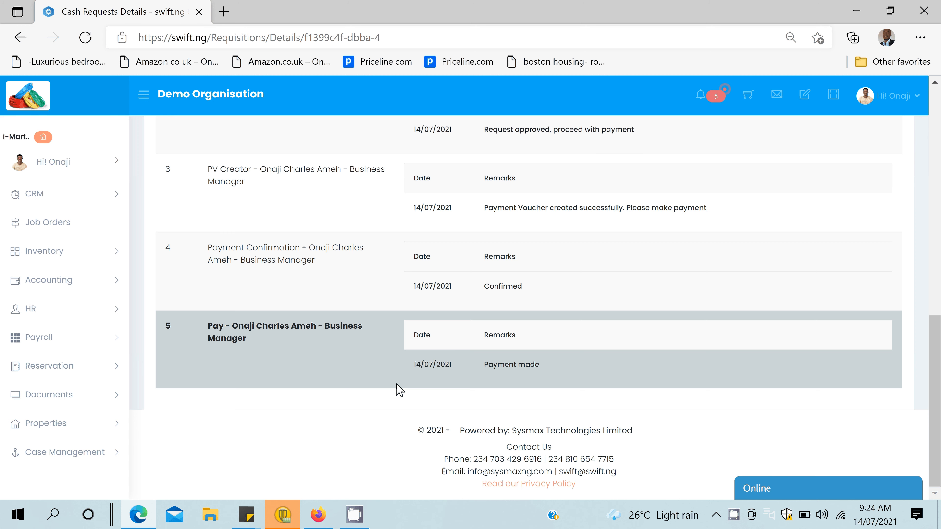
# Review the paid request's details and the dates and remarks recorded for each requisition step
pyautogui.scroll(5, 399, 389)
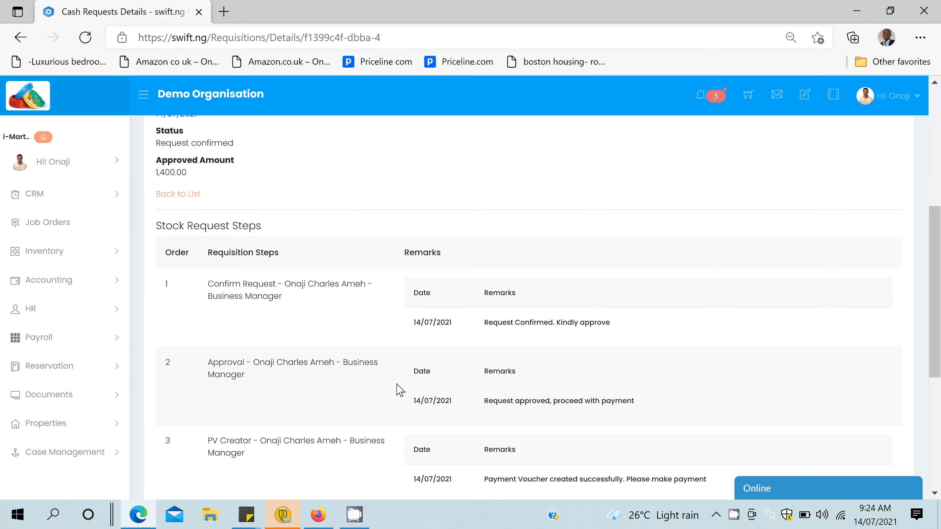
pyautogui.scroll(-2, 400, 389)
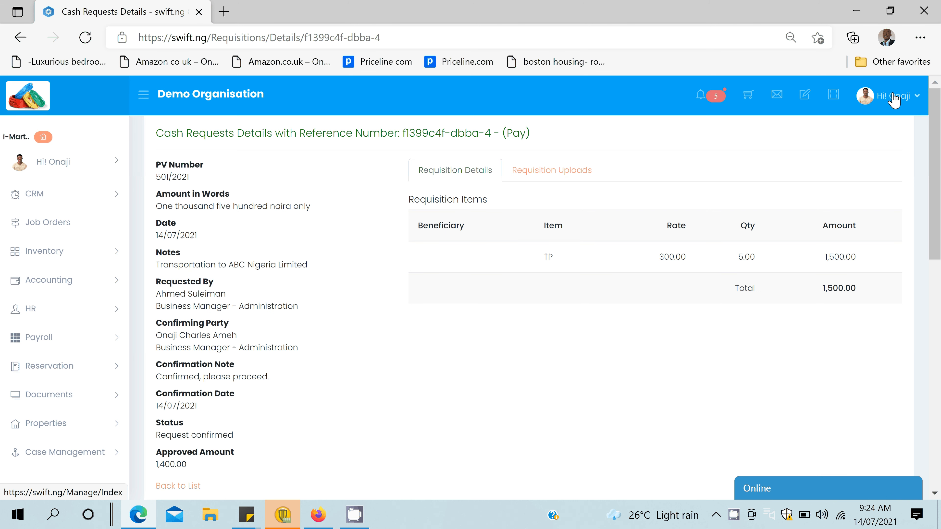
pyautogui.scroll(-8, 894, 100)
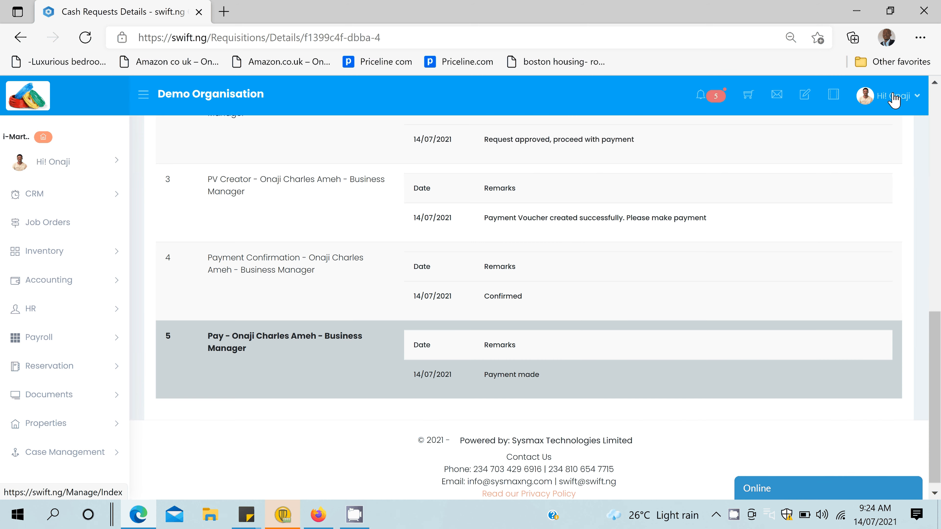
pyautogui.scroll(8, 719, 256)
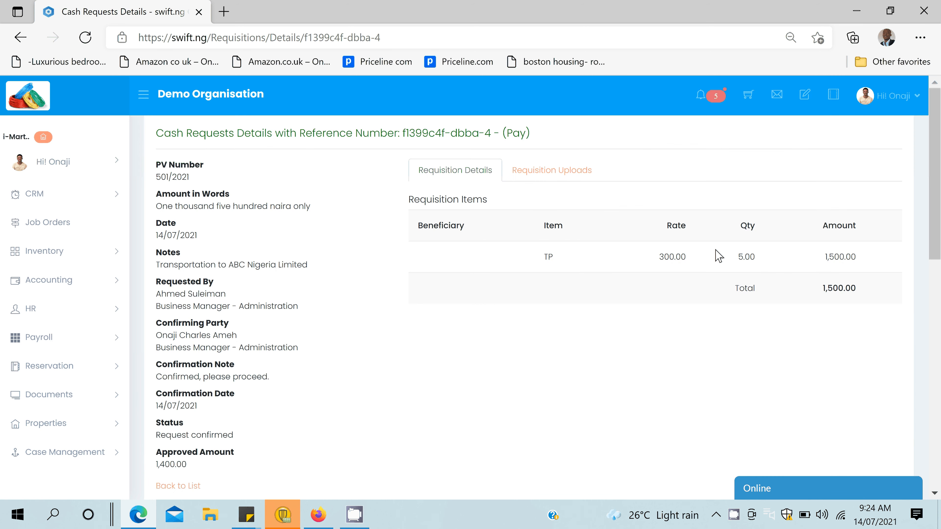